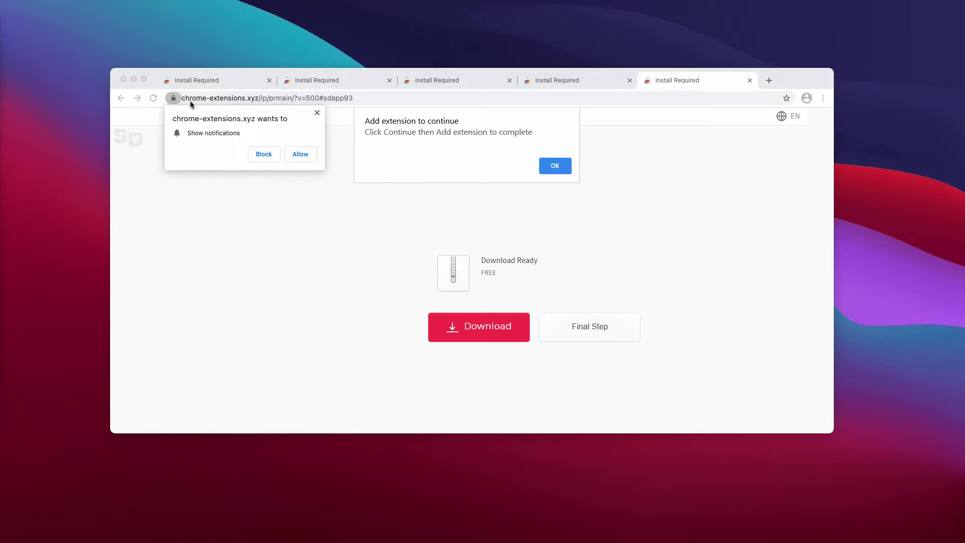
# Step: Highlight the chrome-extensions.xyz domain in the page's full address
pyautogui.click(268, 99)
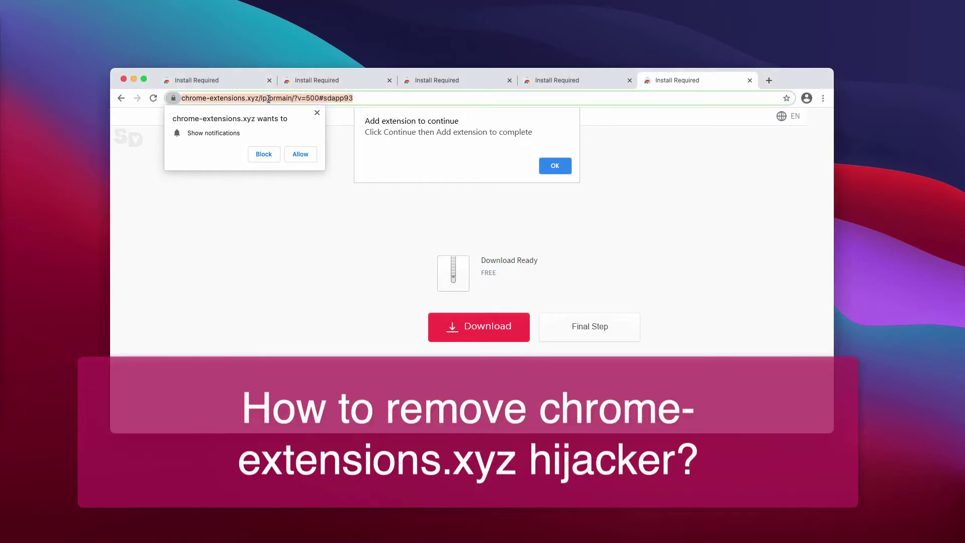
pyautogui.moveTo(205, 100); pyautogui.dragTo(276, 99)
pyautogui.click(300, 99)
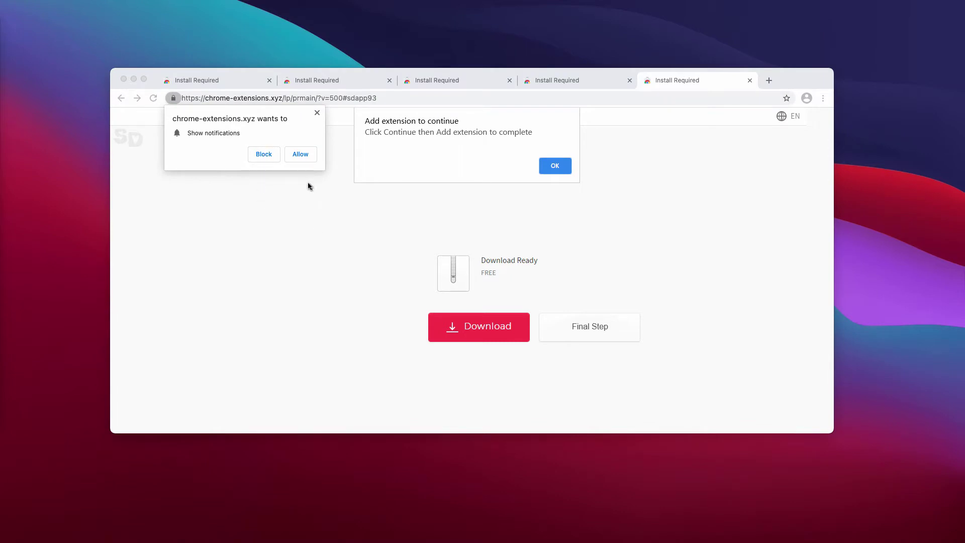
# Step: Allow chrome-extensions.xyz notifications, then add the GillCom extension from its Web Store popup
pyautogui.click(301, 154)
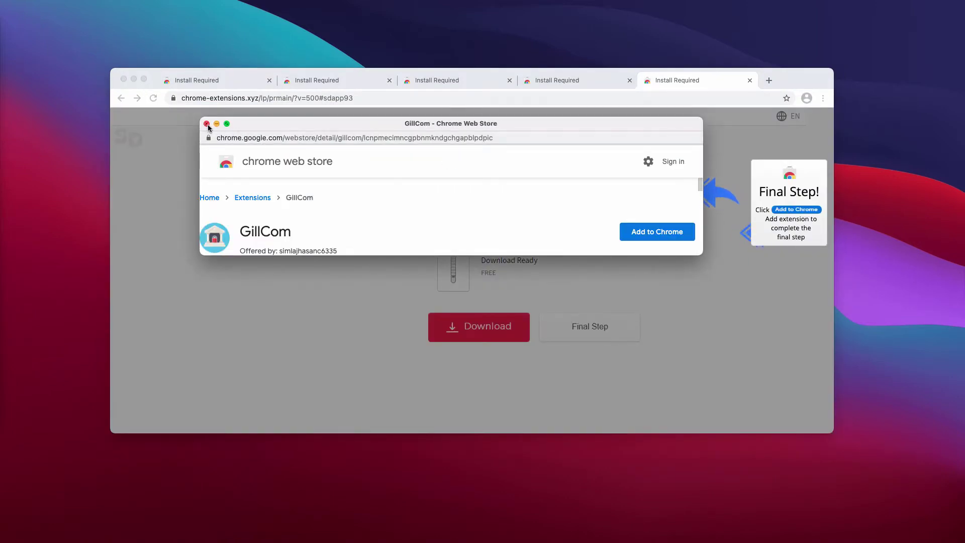
pyautogui.moveTo(255, 125); pyautogui.dragTo(254, 143)
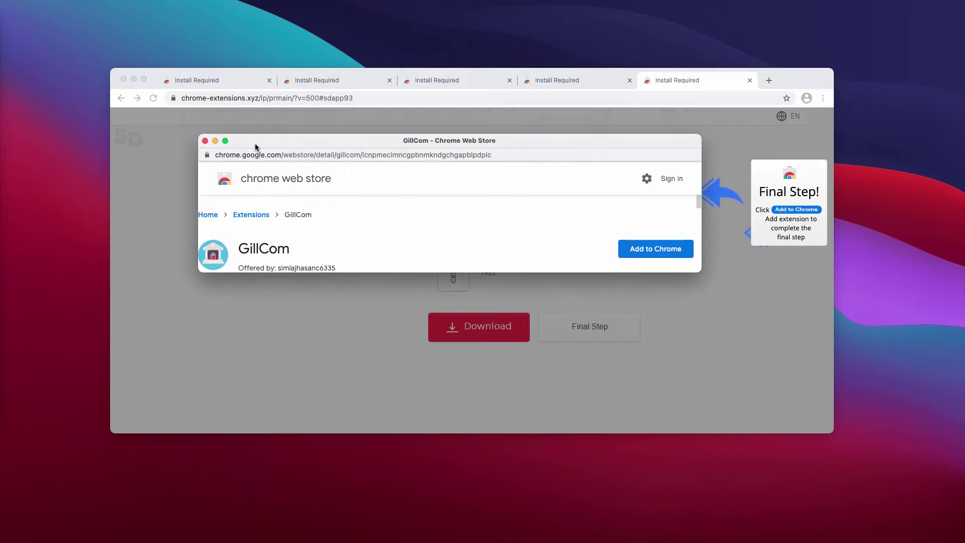
pyautogui.click(657, 255)
pyautogui.click(534, 238)
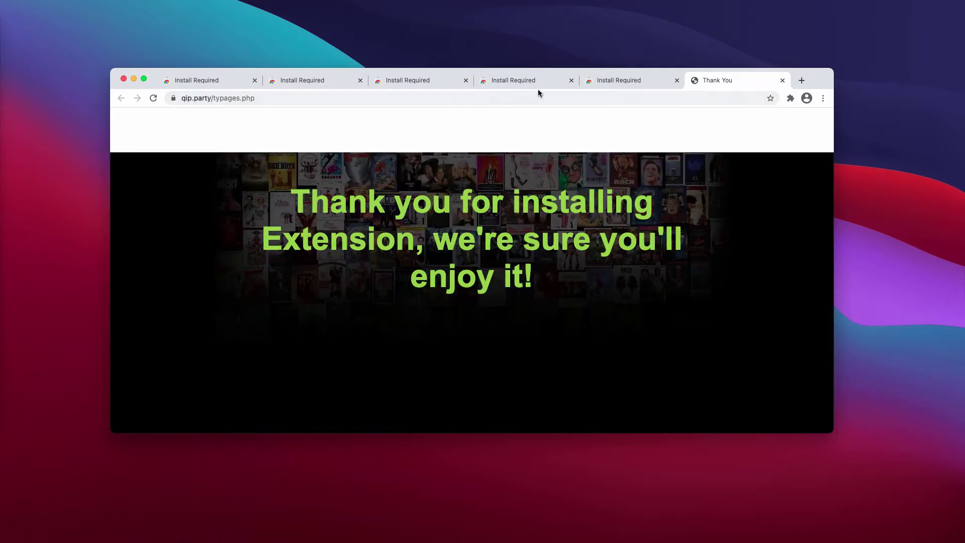
# Step: Open Google via 'go' and search for 'virus', scrolling the hijacked websearches.club results
pyautogui.click(531, 95)
pyautogui.write('go')
pyautogui.press('Return')
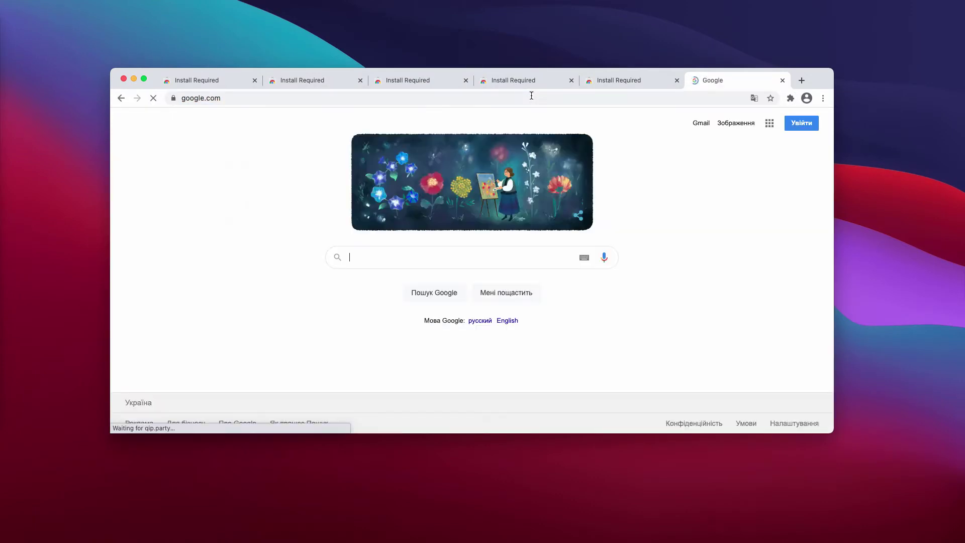
pyautogui.write('virus')
pyautogui.press('Return')
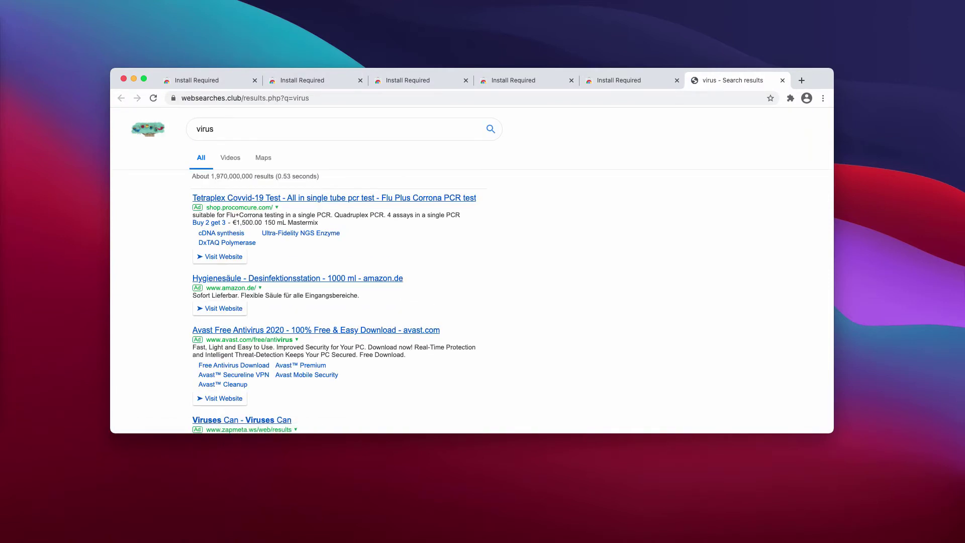
pyautogui.scroll(-1, 472, 271)
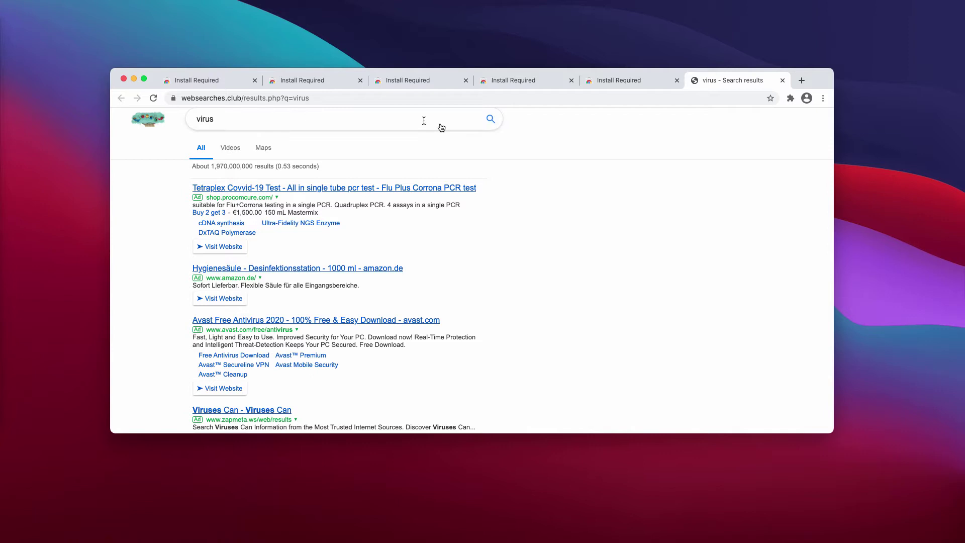
# Step: Switch off the GillCom extension from Chrome's Extensions page
pyautogui.click(822, 99)
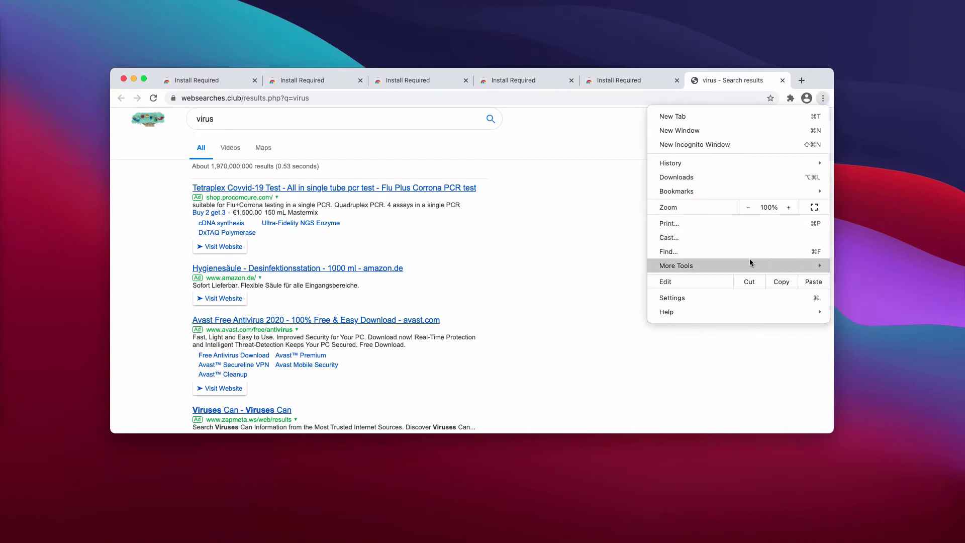
pyautogui.moveTo(680, 264)
pyautogui.click(578, 310)
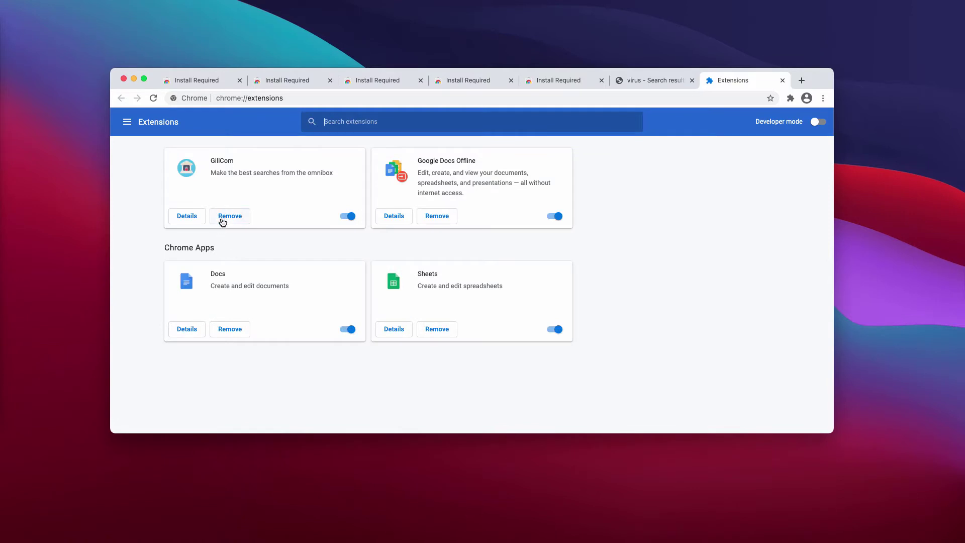
pyautogui.click(345, 218)
pyautogui.click(823, 98)
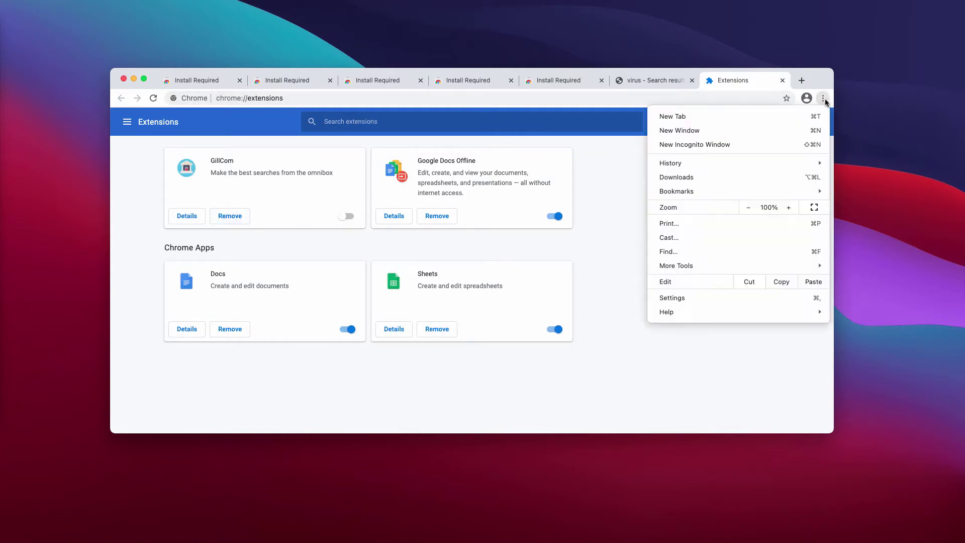
pyautogui.click(698, 298)
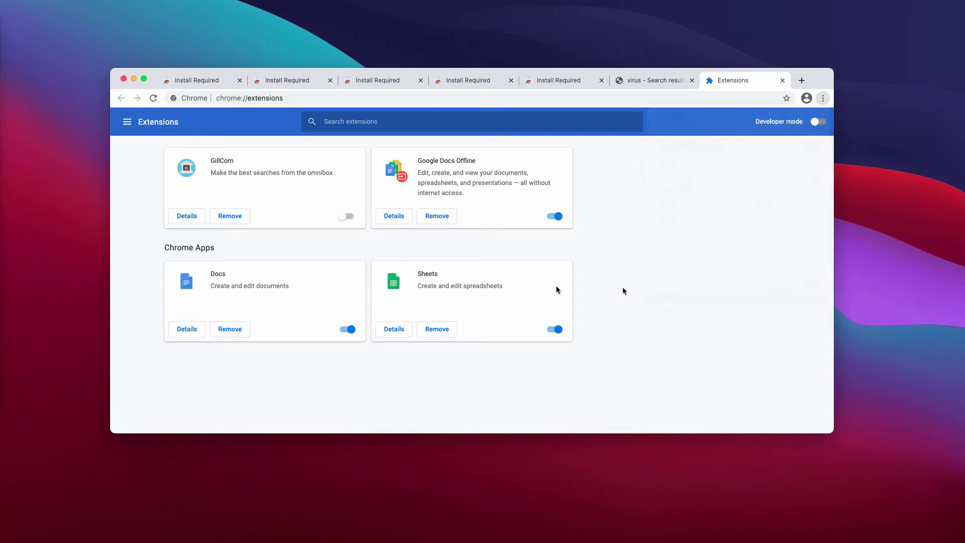
# Step: Go to Site Settings' Notifications permissions in Chrome Settings
pyautogui.scroll(-1, 385, 283)
pyautogui.scroll(-5, 385, 282)
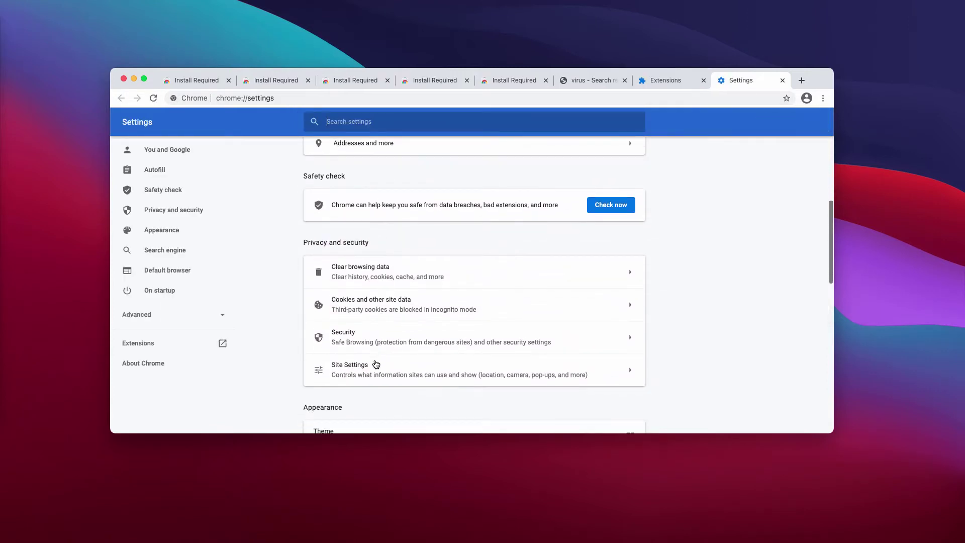
pyautogui.click(374, 372)
pyautogui.scroll(-5, 375, 375)
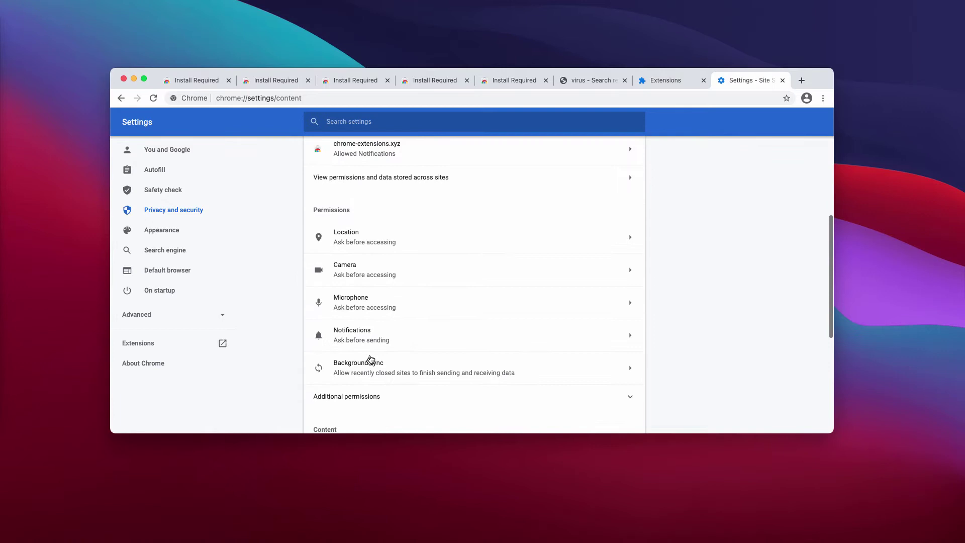
pyautogui.click(372, 345)
pyautogui.scroll(-3, 352, 251)
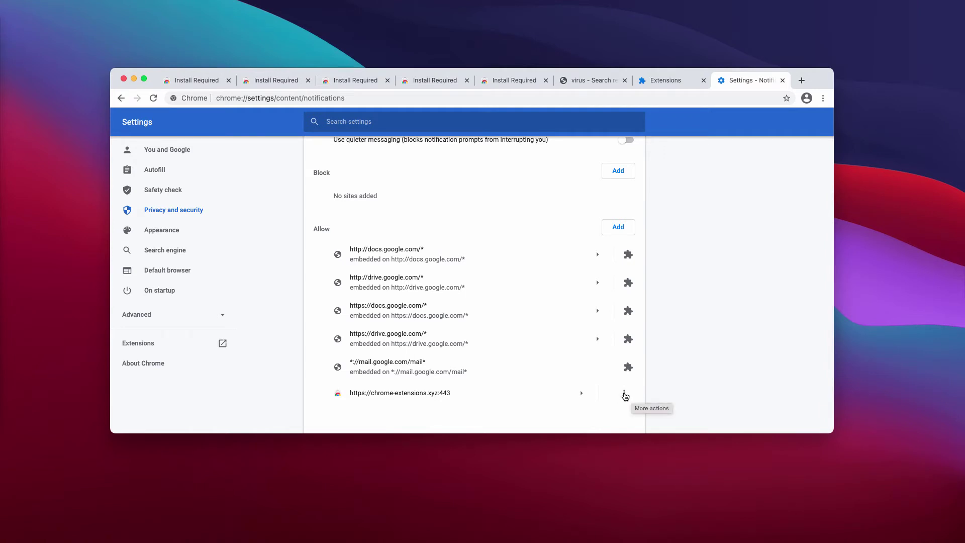
# Step: Remove chrome-extensions.xyz from the allowed notification sites and dismiss the extension notice
pyautogui.click(625, 396)
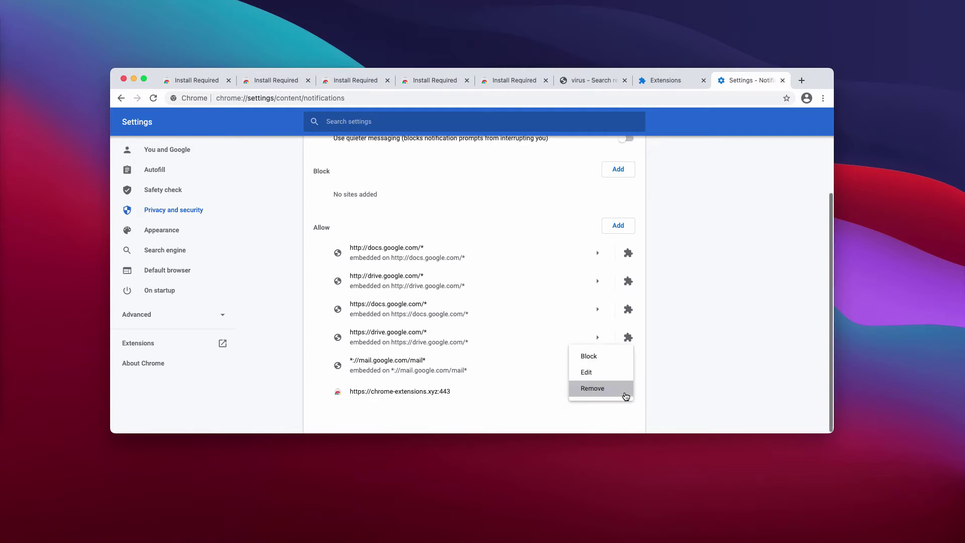
pyautogui.click(584, 389)
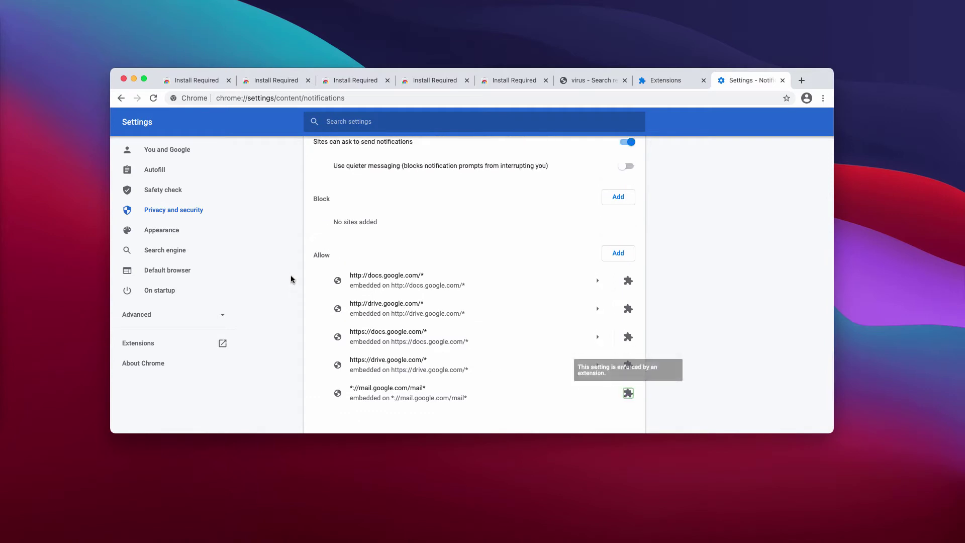
pyautogui.scroll(2, 352, 266)
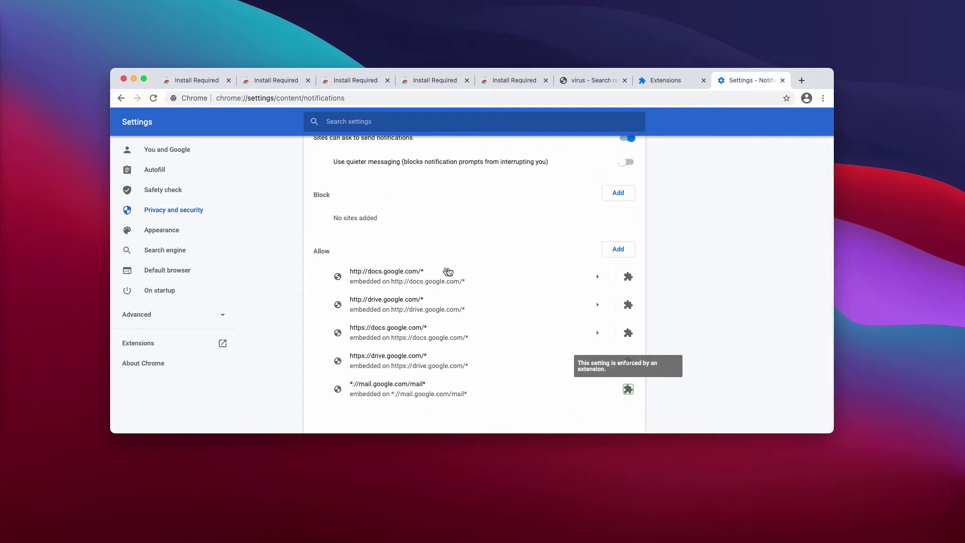
pyautogui.click(443, 291)
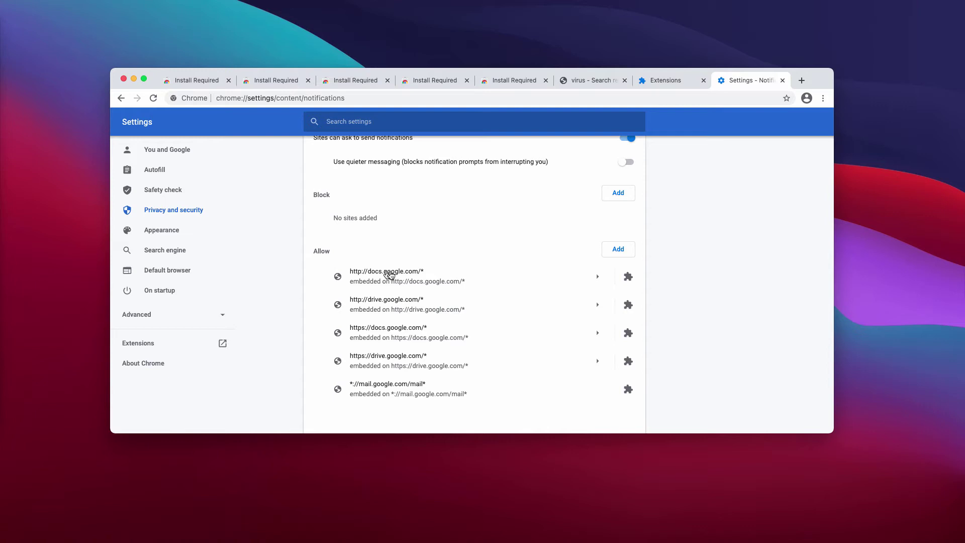
pyautogui.click(444, 99)
pyautogui.write('c')
pyautogui.press('Return')
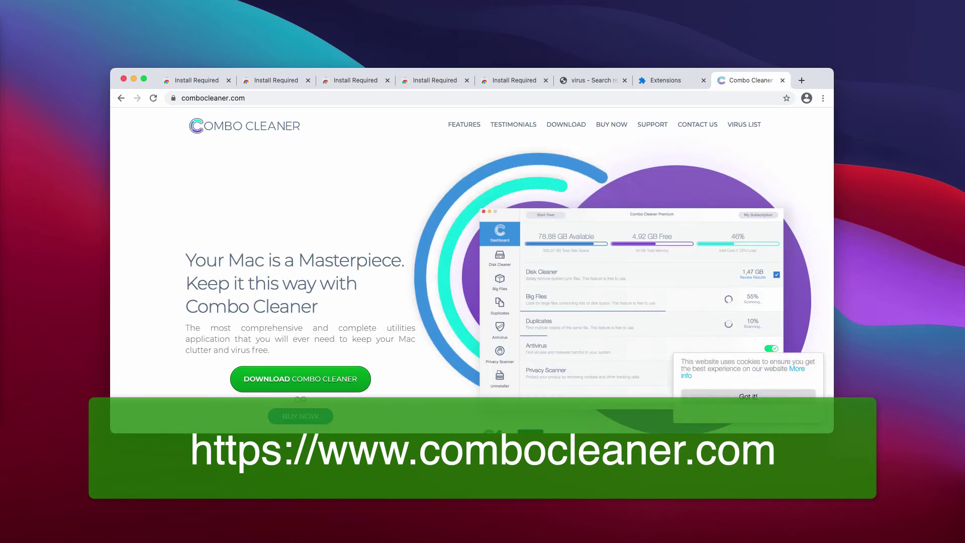
pyautogui.click(285, 99)
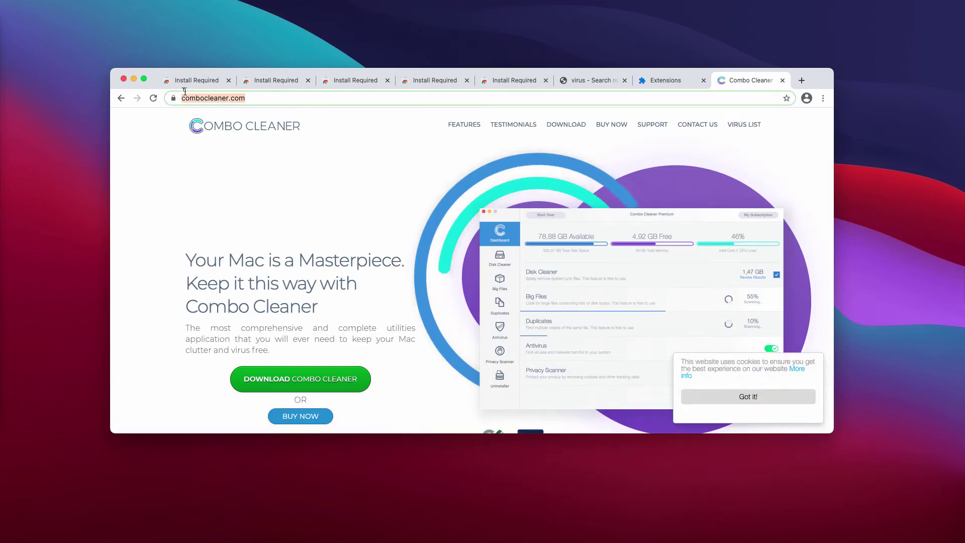
pyautogui.click(217, 100)
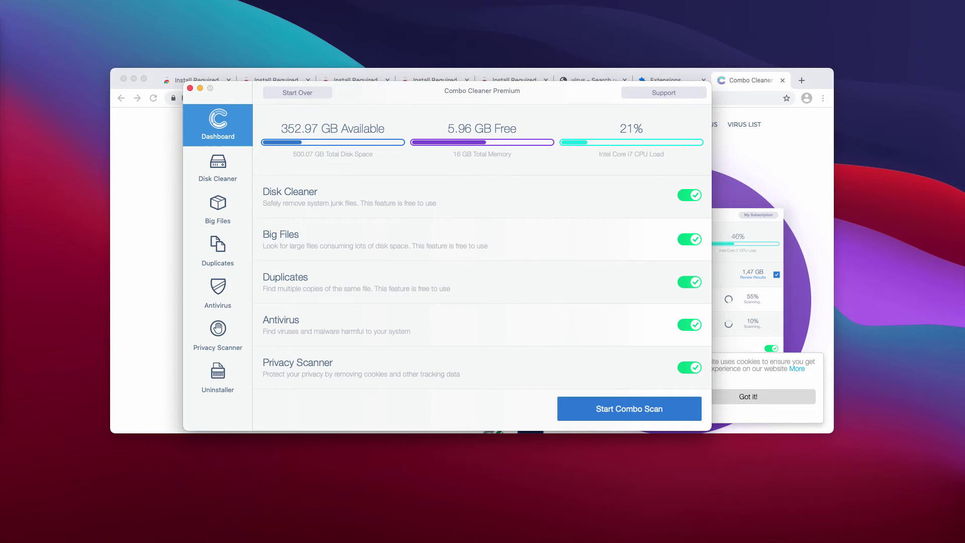
# Step: Start a Combo Scan of the Mac from Combo Cleaner's Dashboard
pyautogui.moveTo(454, 87); pyautogui.dragTo(523, 98)
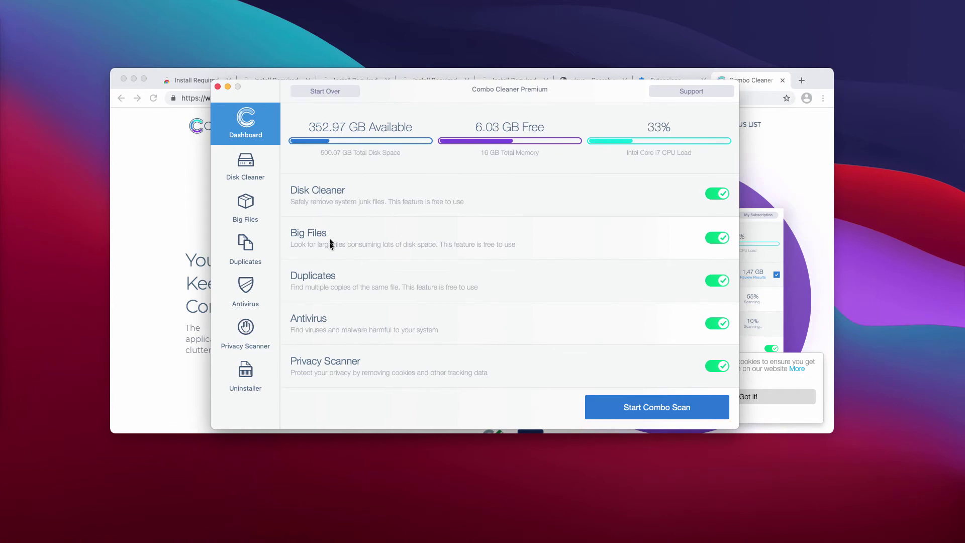
pyautogui.click(656, 407)
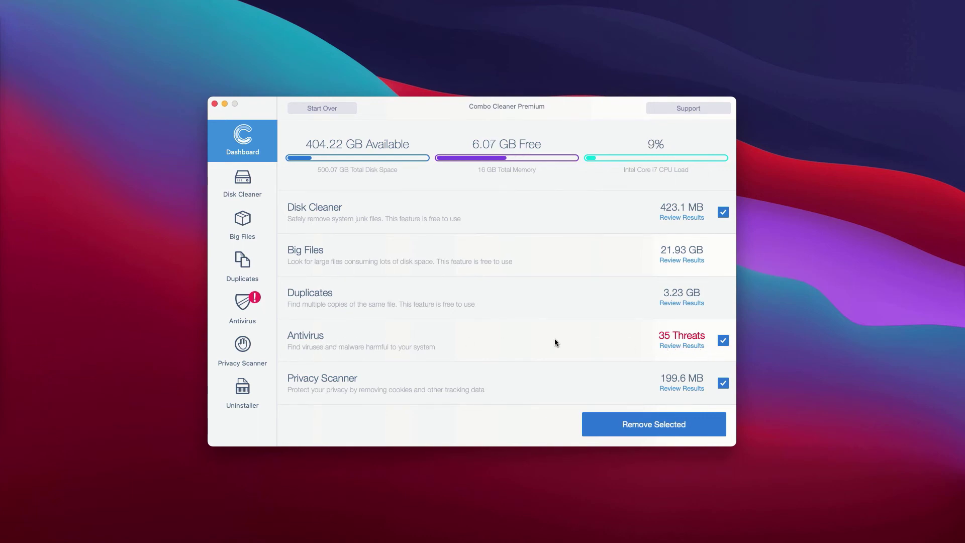
# Step: Review the 35 Antivirus threats, listing infected Downloads files like MarketService.zip
pyautogui.click(685, 347)
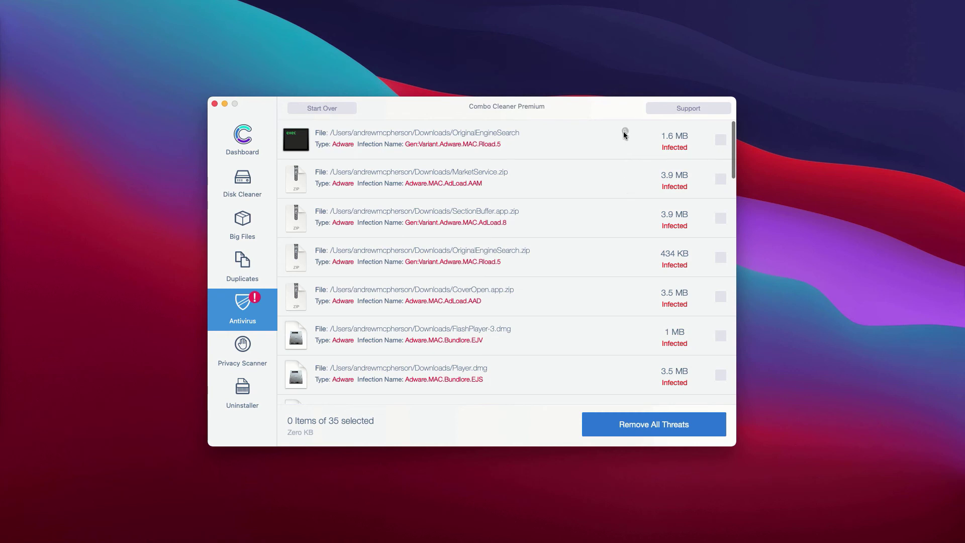
# Step: Reveal MarketService.zip in Downloads and move it to the Trash
pyautogui.click(625, 170)
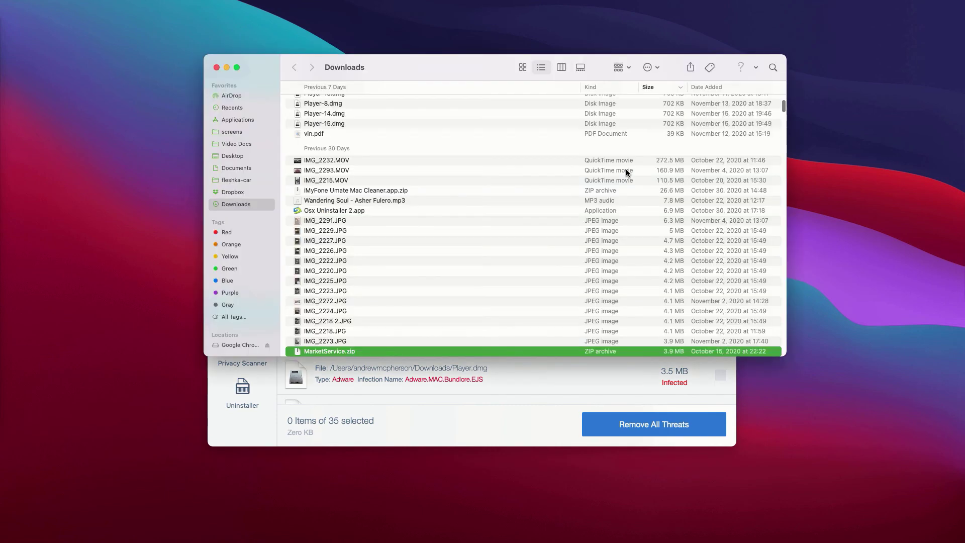
pyautogui.rightClick(396, 350)
pyautogui.click(427, 347)
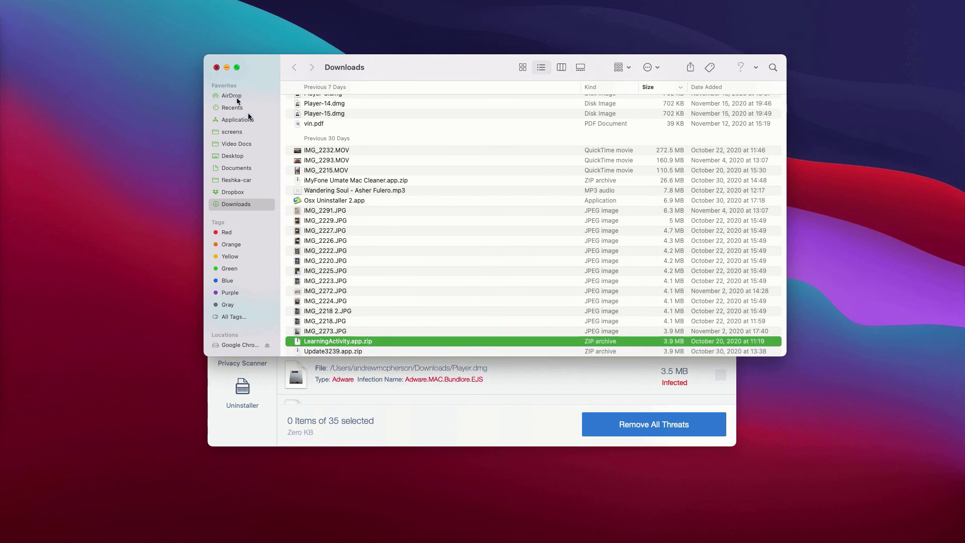
pyautogui.press('super+w')
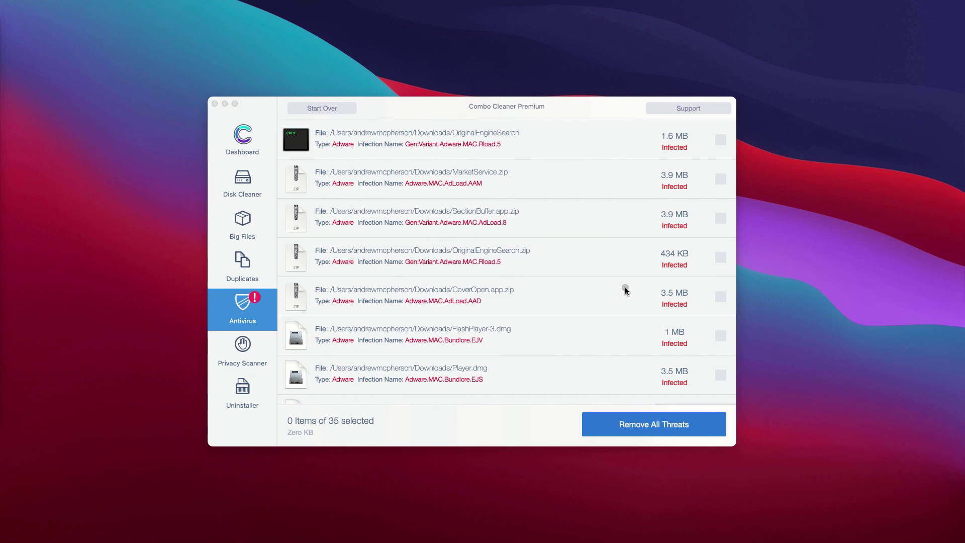
# Step: Reveal CoverOpen.app.zip in Downloads, trash it, and return to Combo Cleaner
pyautogui.click(625, 289)
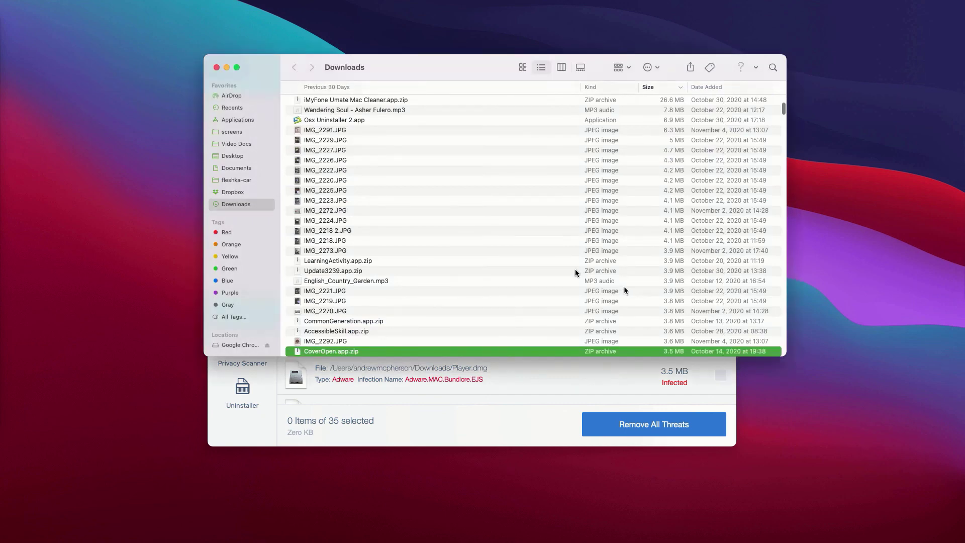
pyautogui.rightClick(432, 348)
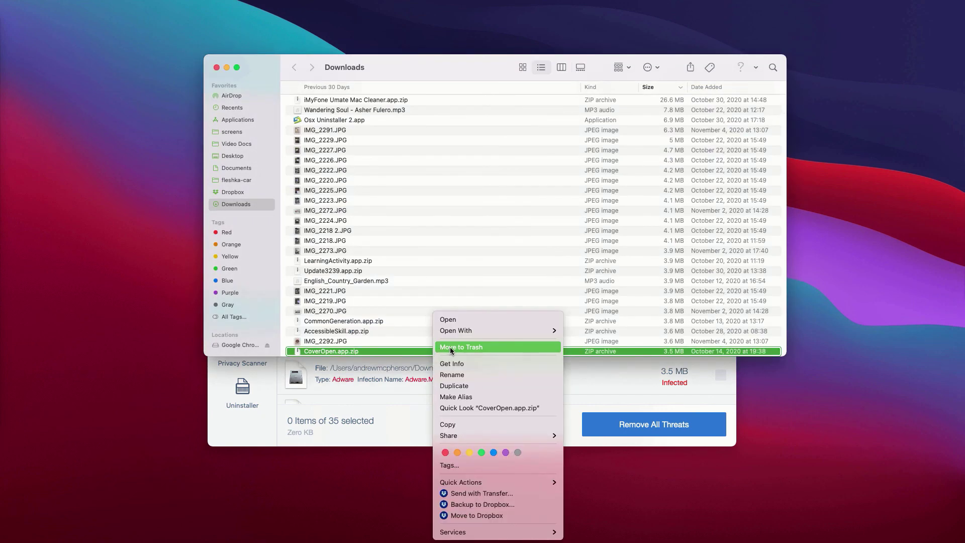
pyautogui.click(449, 348)
pyautogui.click(217, 67)
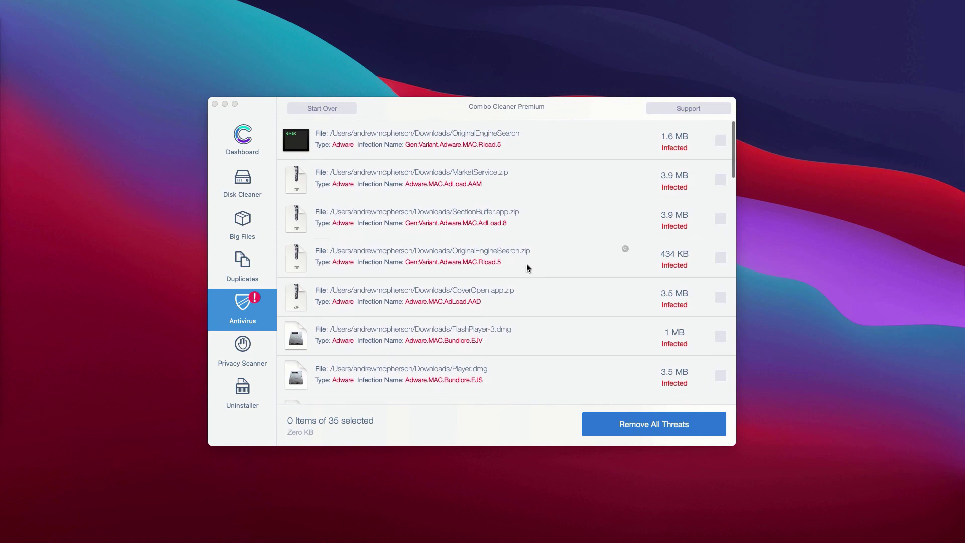
pyautogui.click(547, 109)
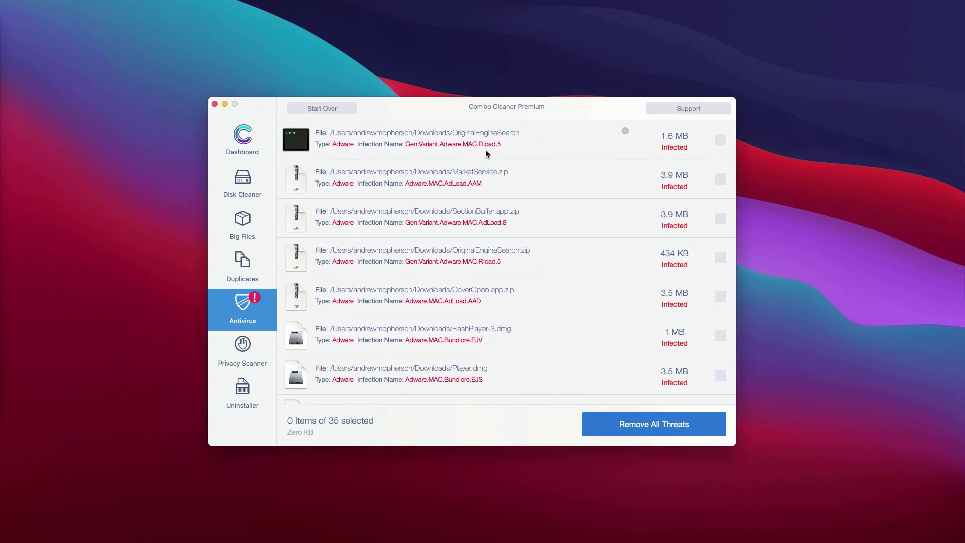